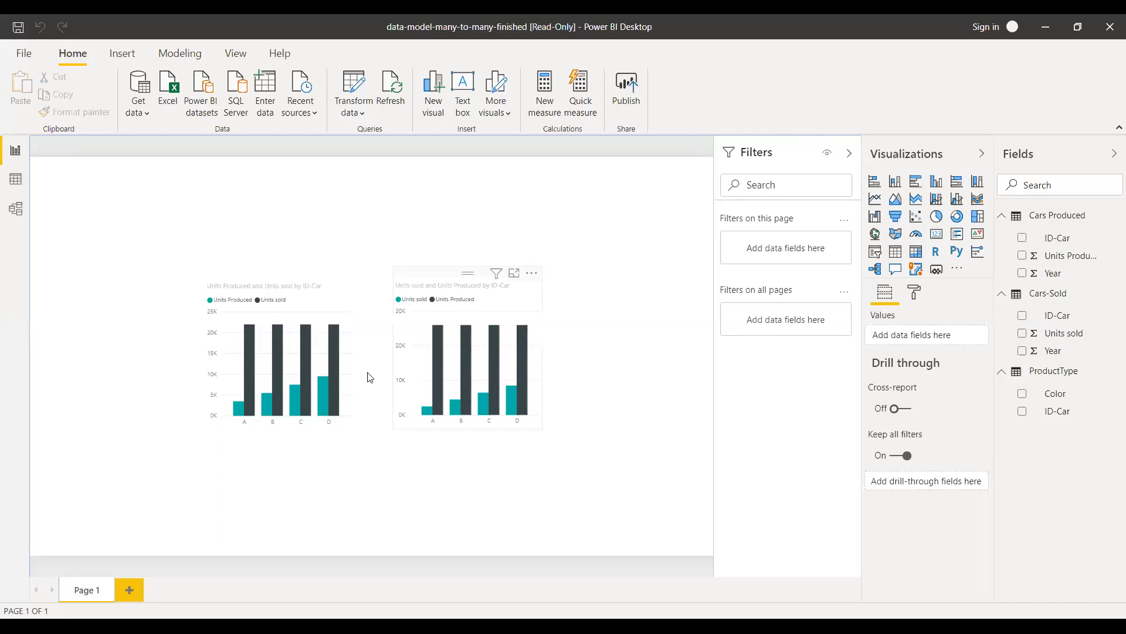
Examine which fields feed the axis and values of each of the two clustered column charts
left_click(326, 376)
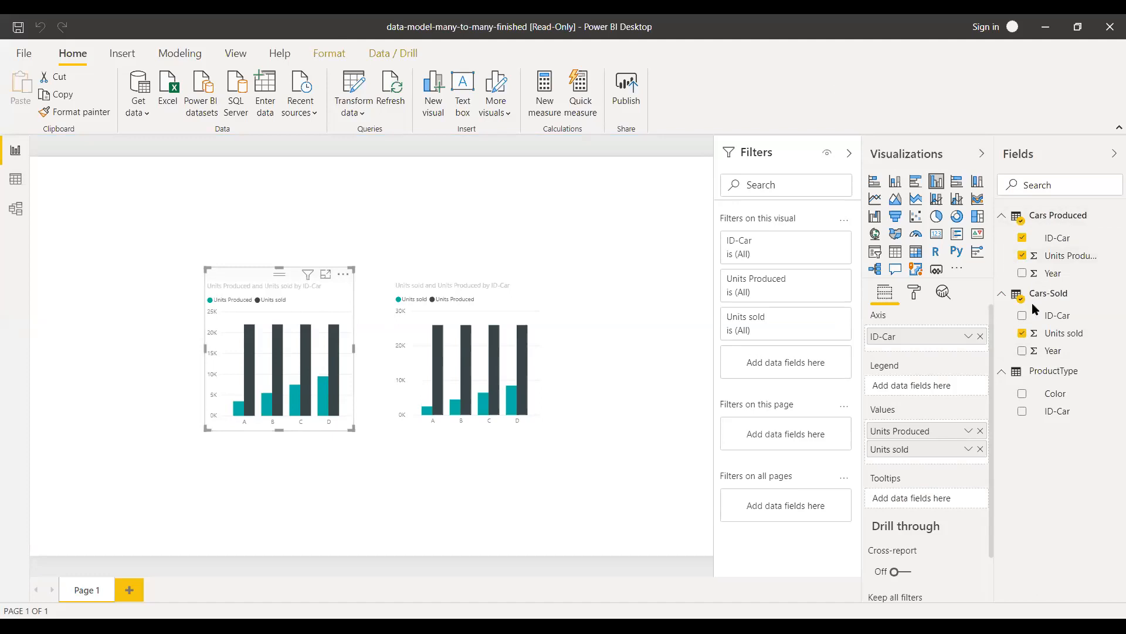
left_click(475, 367)
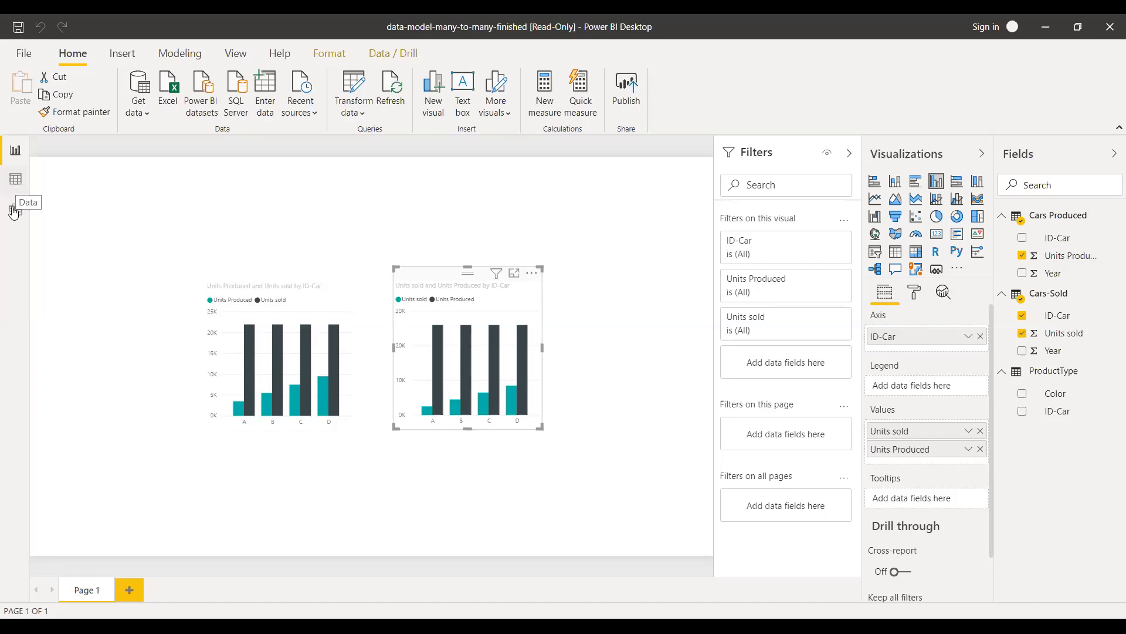
In the Model view, shift ProductType slightly toward Cars-Sold and relate Cars Produced to ProductType through their ID-Car columns
left_click(18, 187)
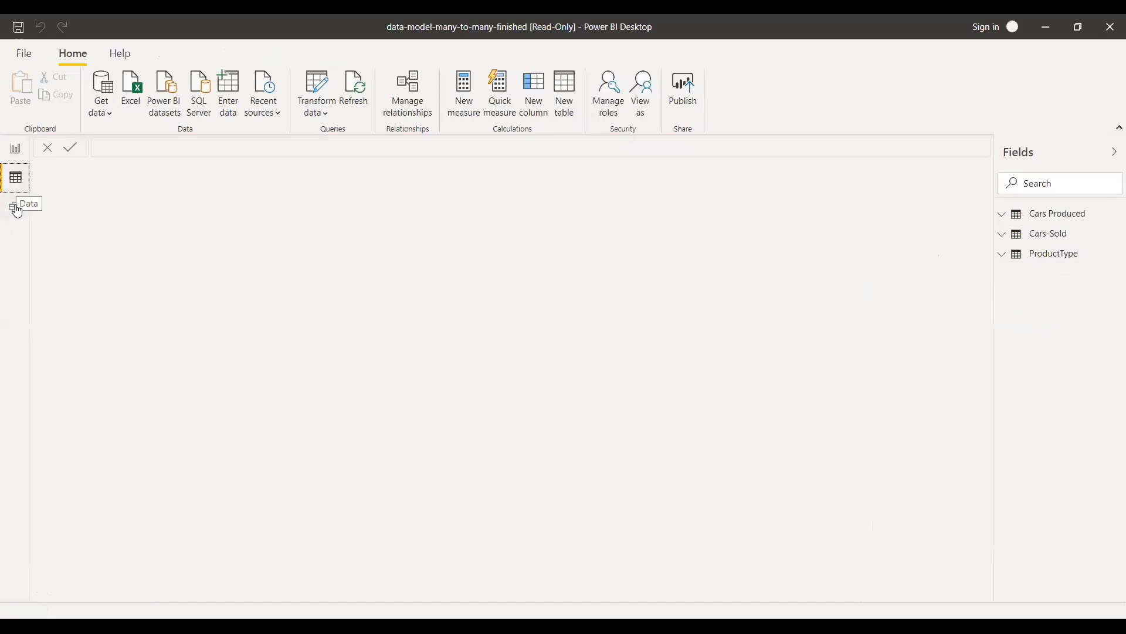
left_click(17, 209)
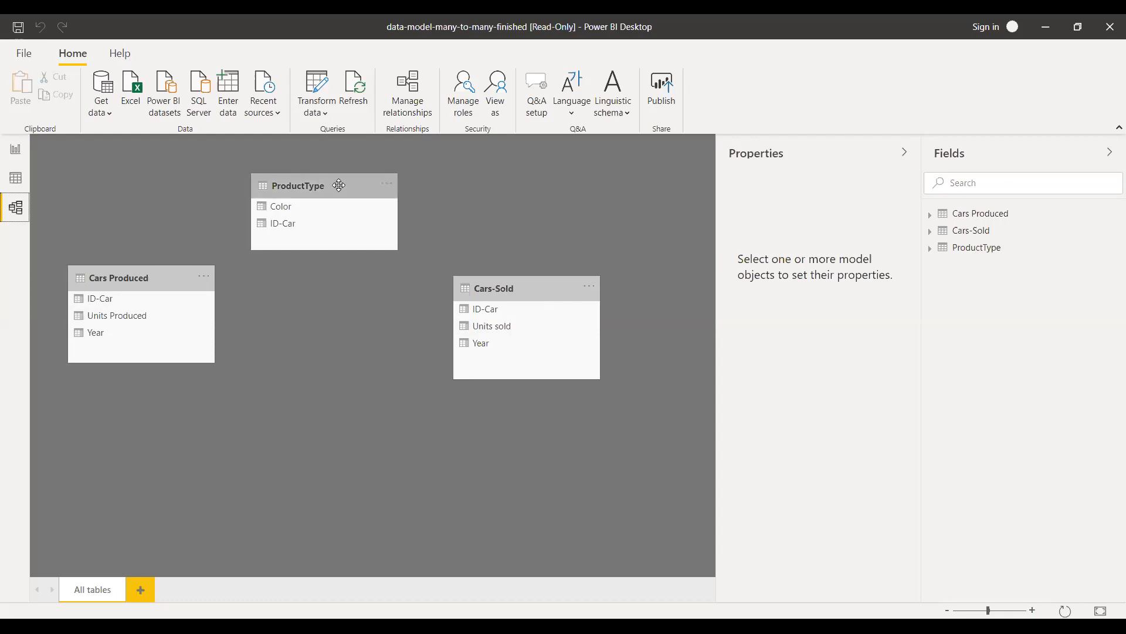
mouse_move(340, 184)
left_mouse_down()
mouse_move(374, 176)
mouse_move(358, 171)
left_mouse_up()
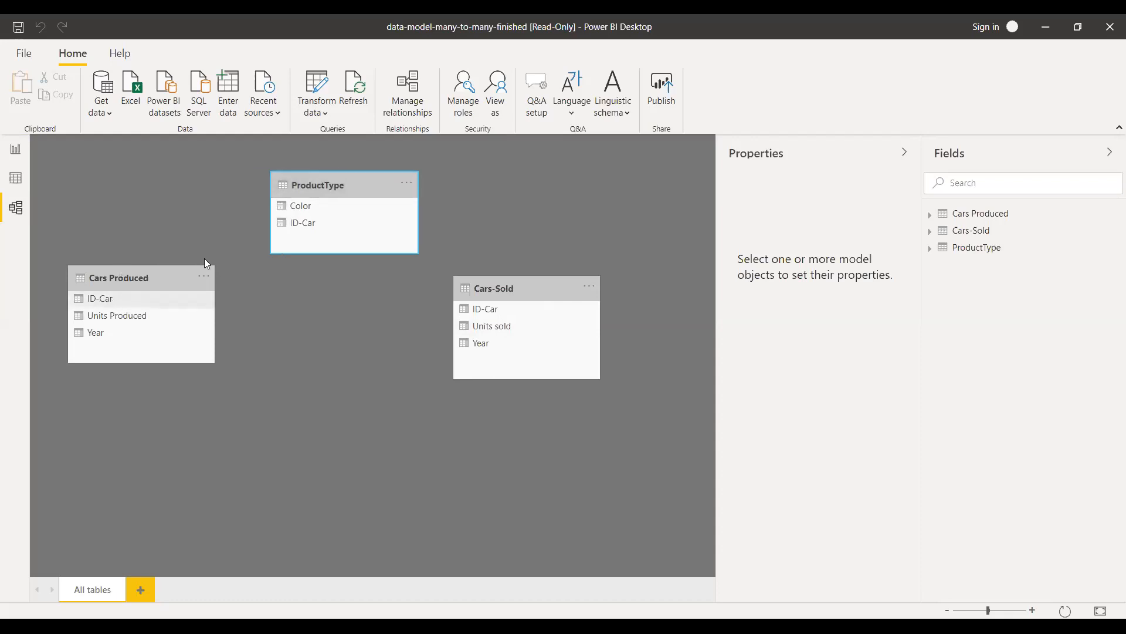
left_click(106, 305)
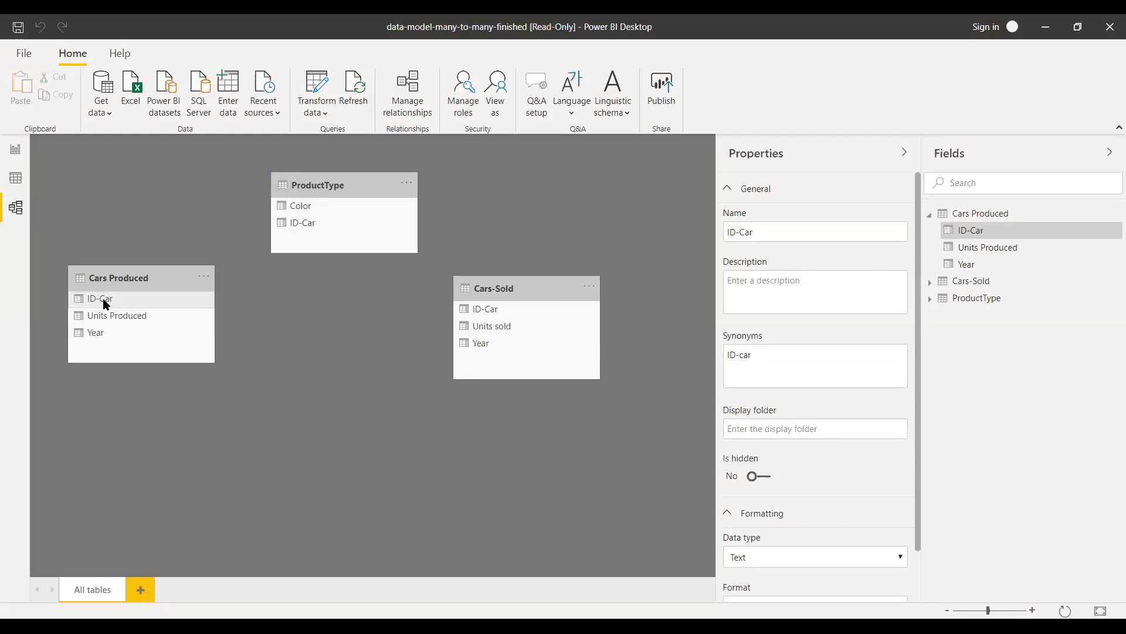
left_click_drag(305, 229, 304, 229)
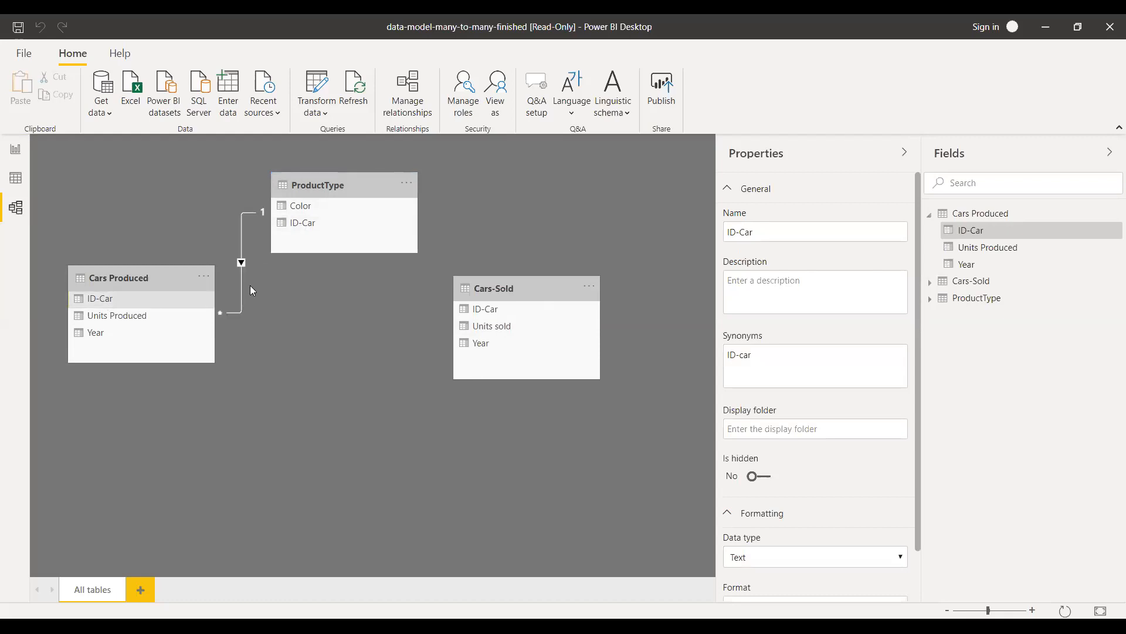
Relate Cars-Sold to ProductType through their ID-Car columns and move the Cars-Sold table farther from ProductType
left_click(496, 311)
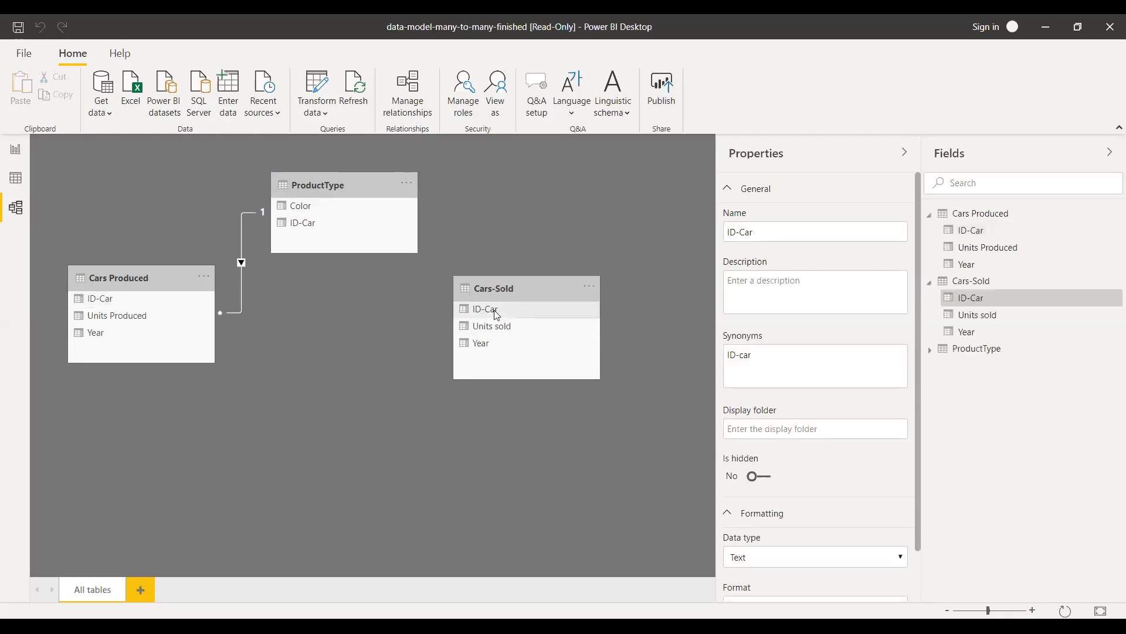
left_click(342, 229)
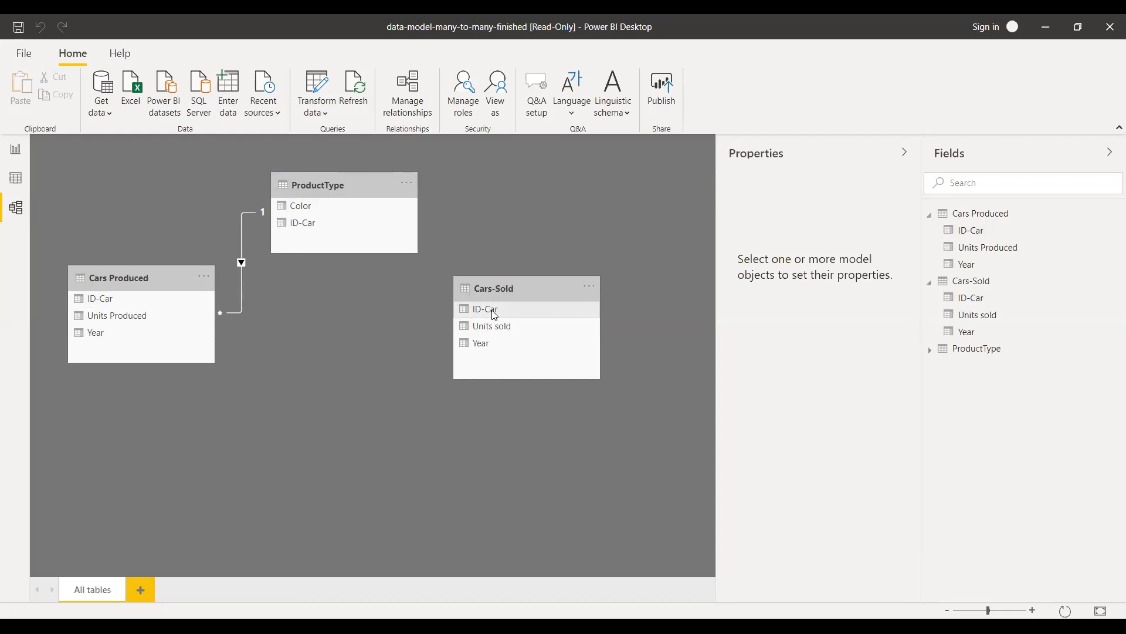
left_click_drag(492, 310, 372, 225)
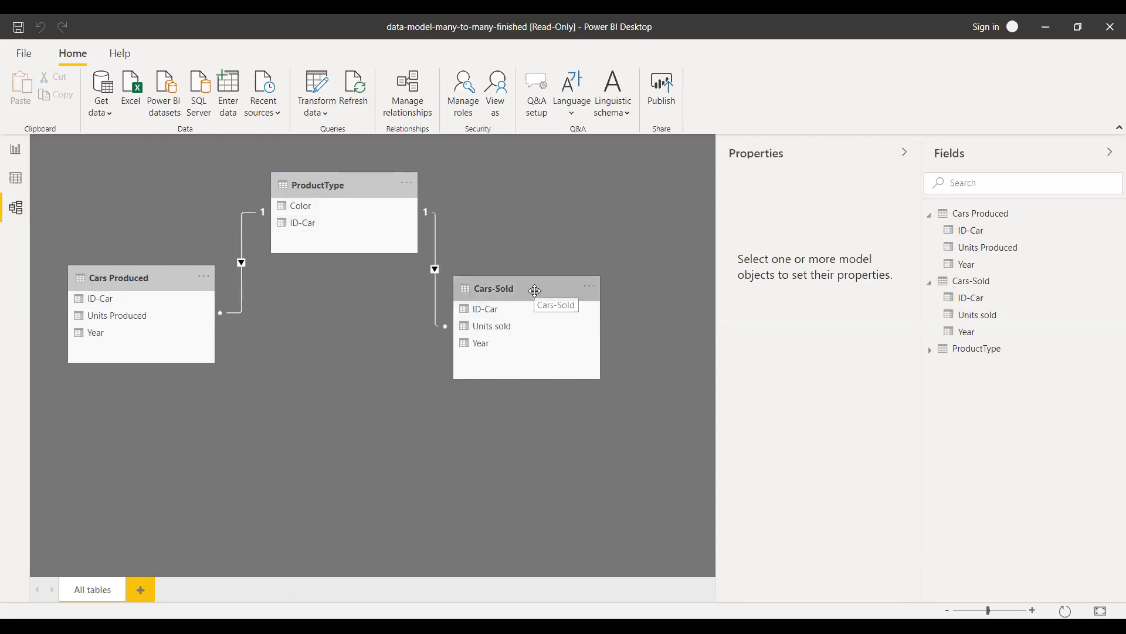
left_click_drag(548, 285, 598, 267)
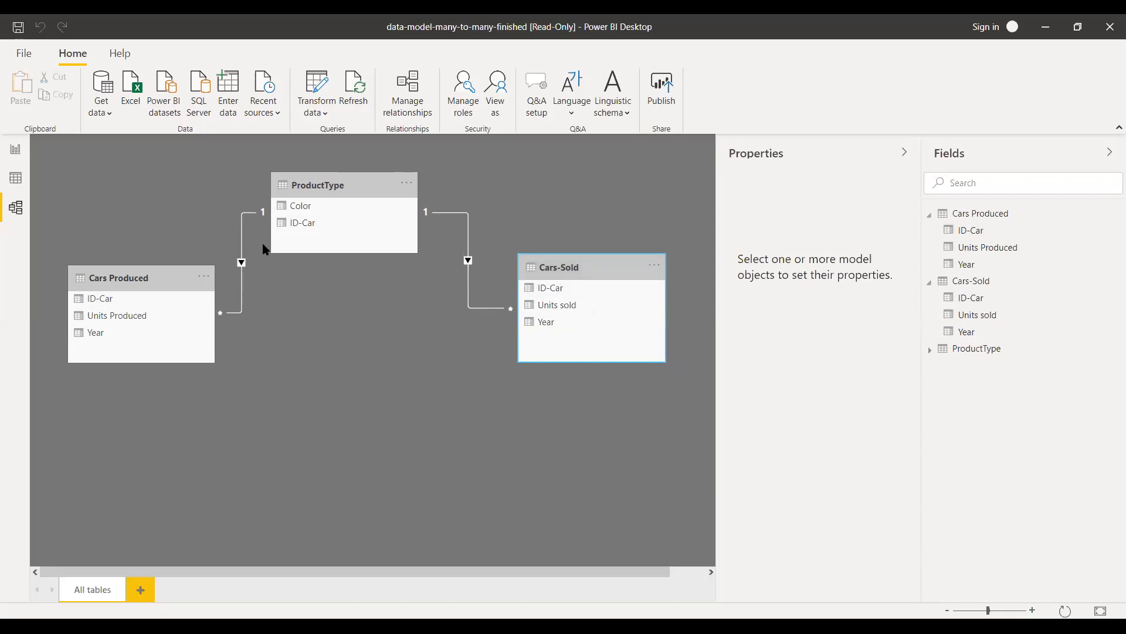
Review the cardinality options for the Cars Produced–ProductType relationship and set its cross filter direction to Both
double_click(243, 265)
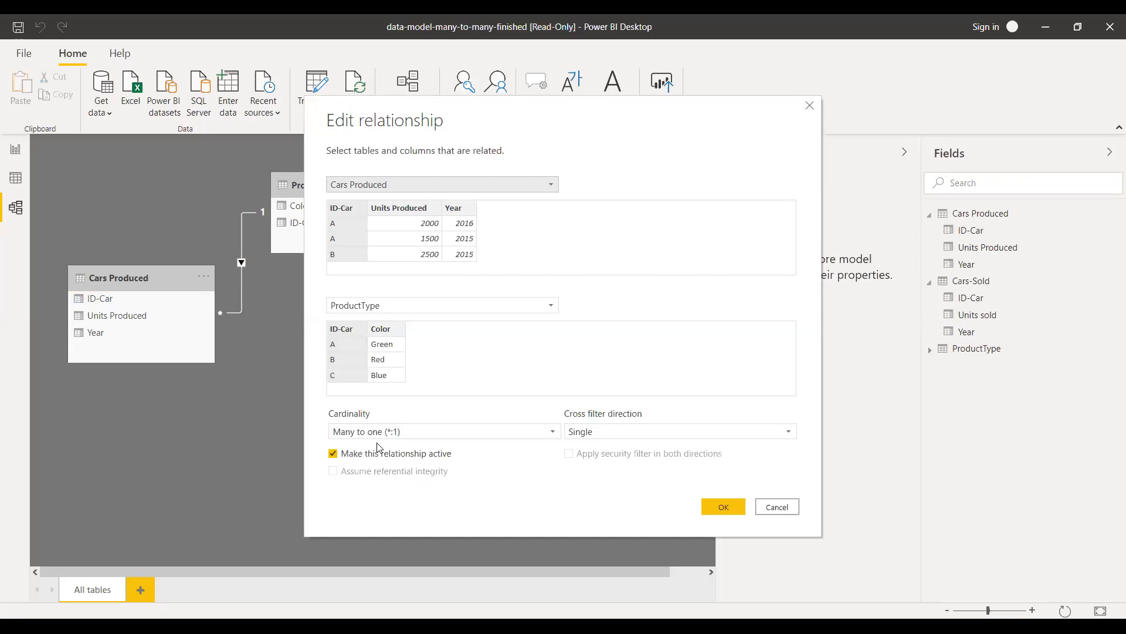
left_click(417, 434)
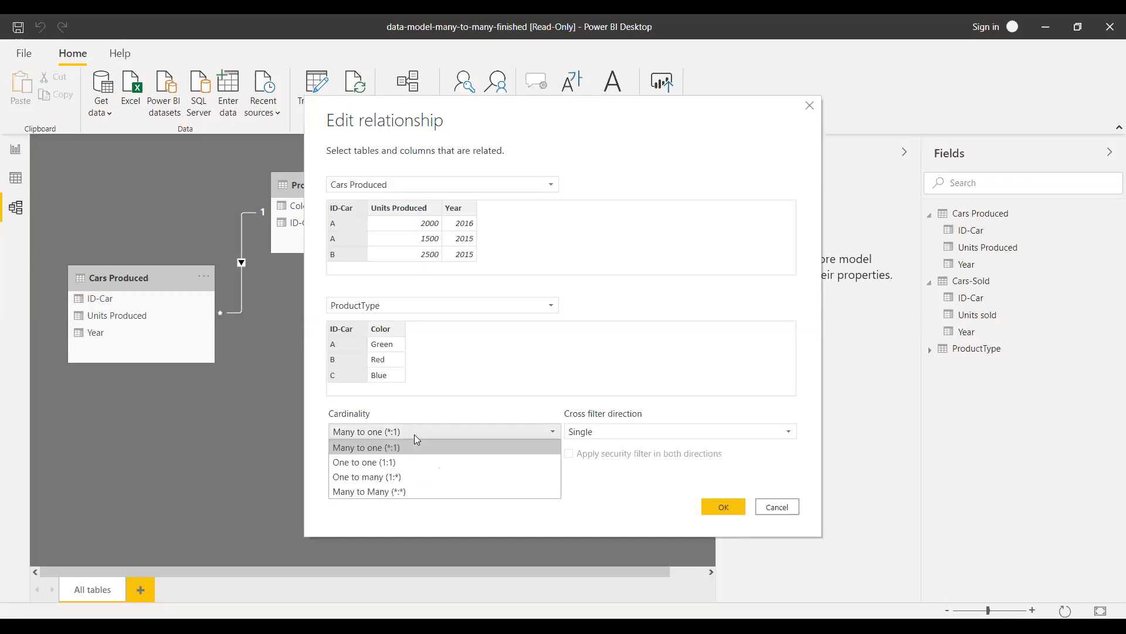
left_click(613, 435)
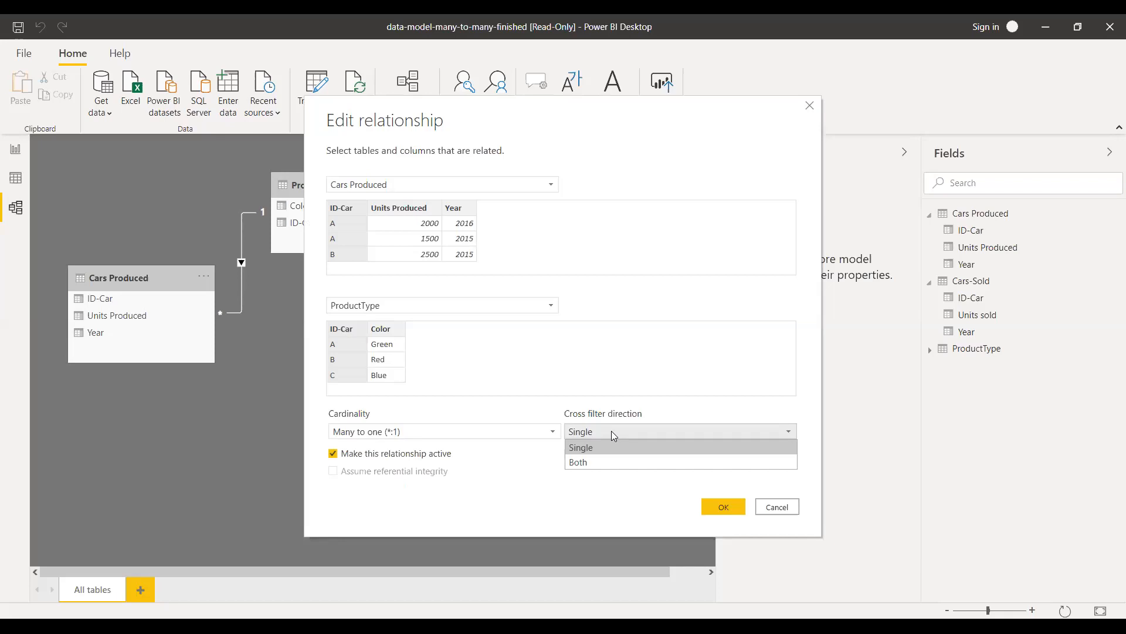
left_click(597, 463)
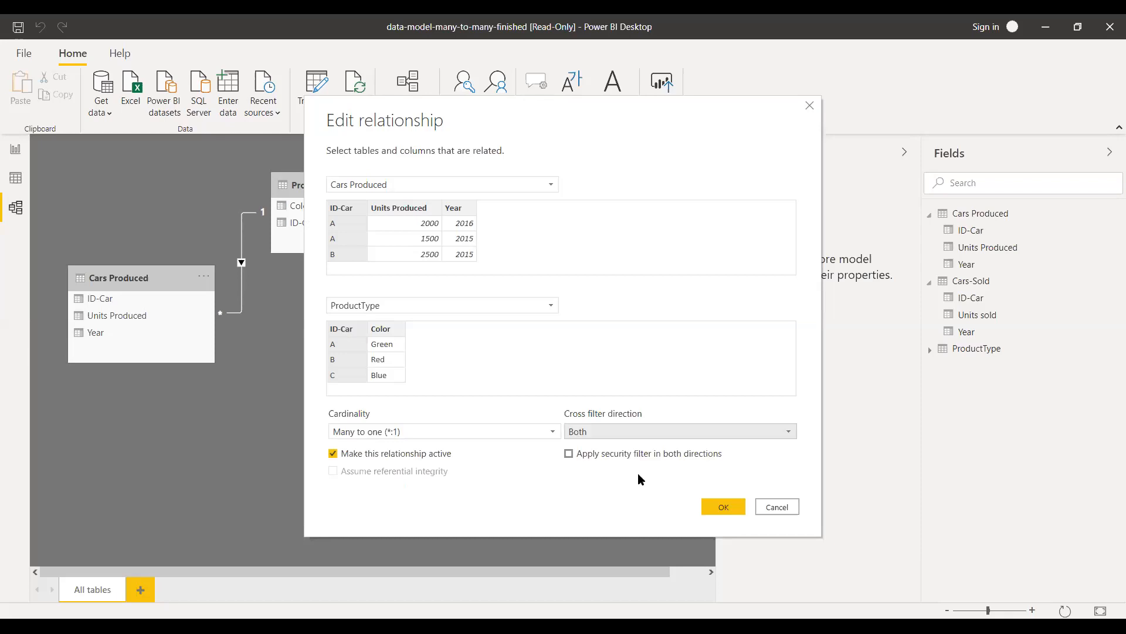
left_click(716, 503)
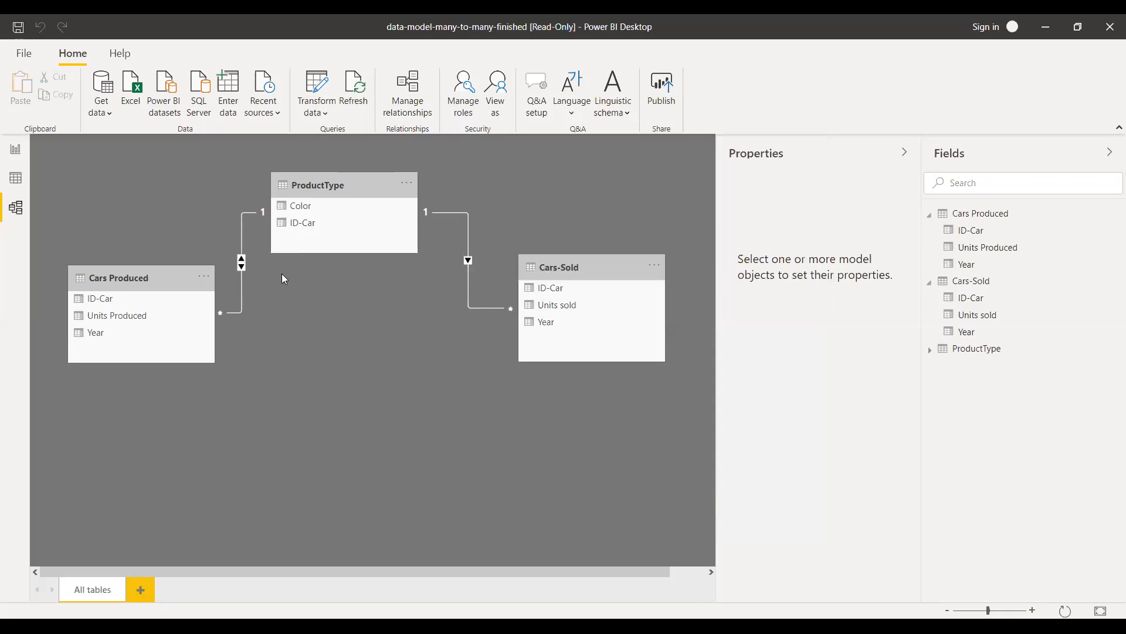
Set the cross filter direction of the Cars-Sold–ProductType relationship to Both
double_click(465, 259)
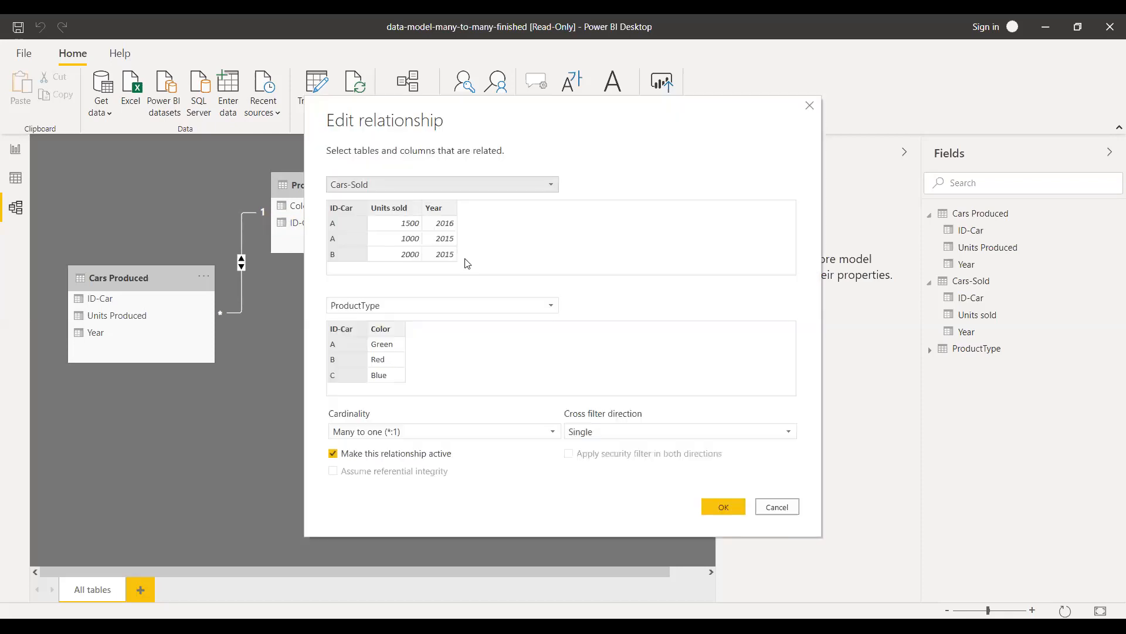
left_click(590, 431)
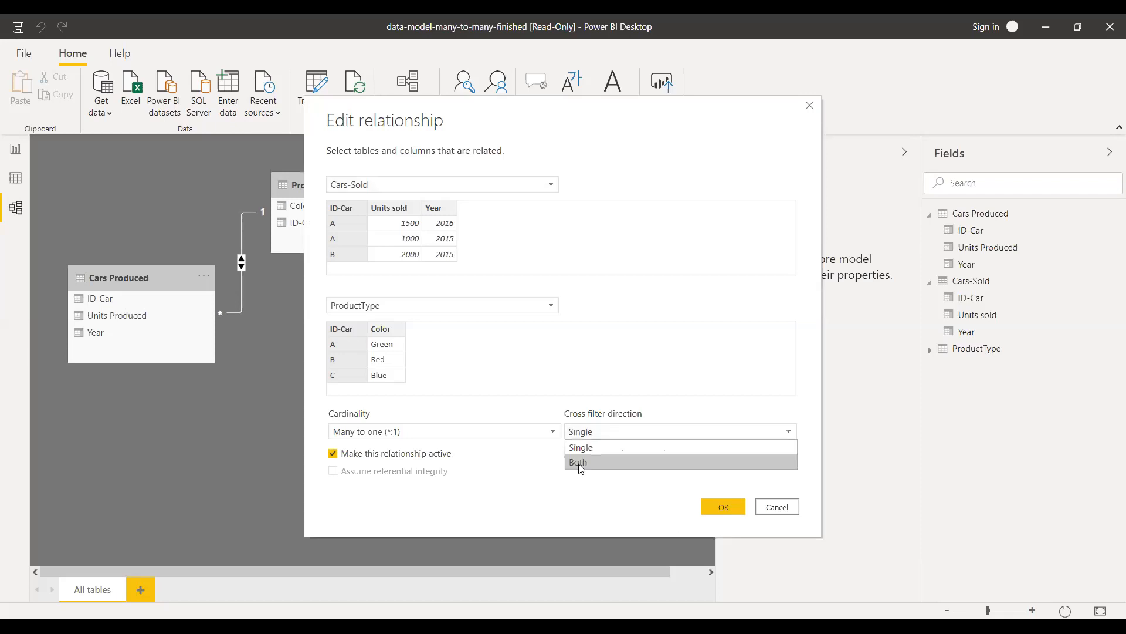
left_click(580, 463)
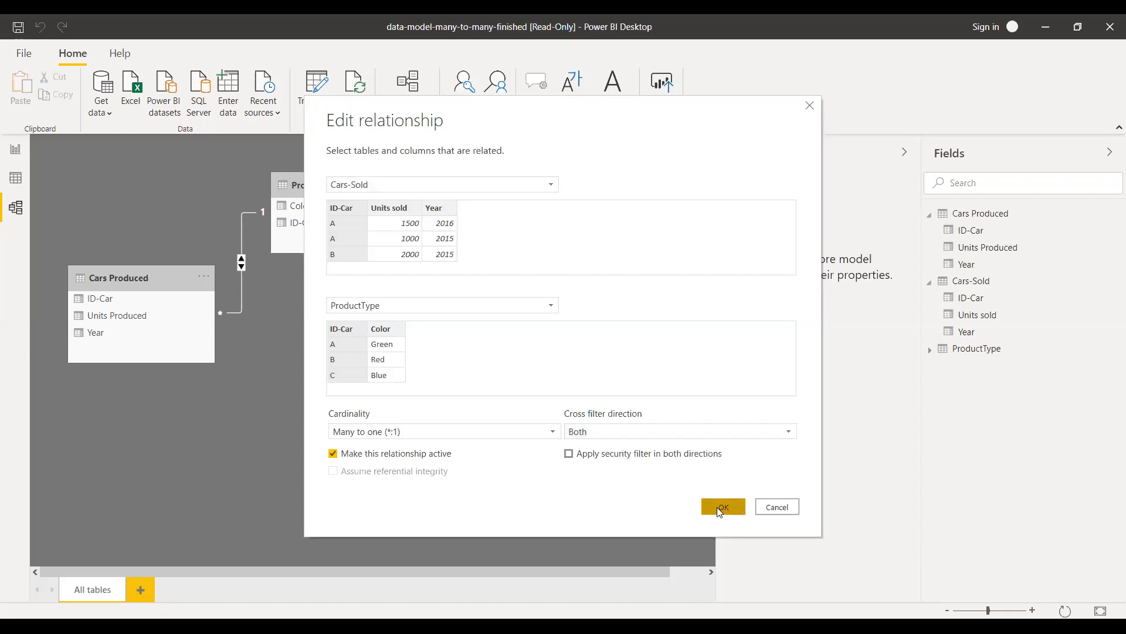
left_click(720, 509)
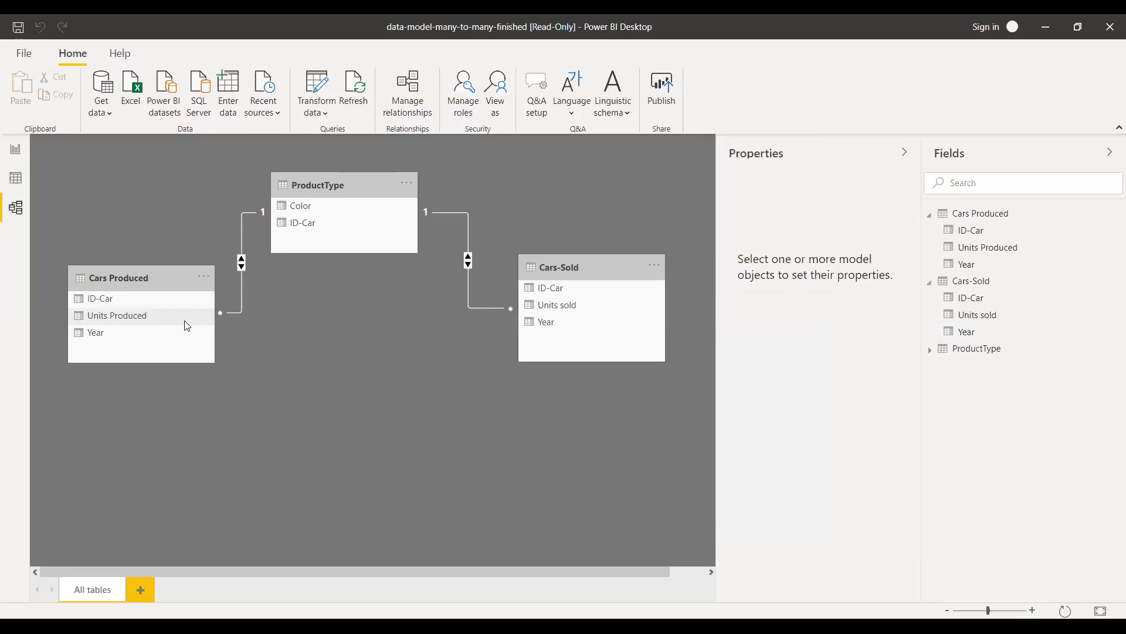
Return to the report page and check the Units sold value for car B in the Units sold and Units Produced chart
left_click(16, 152)
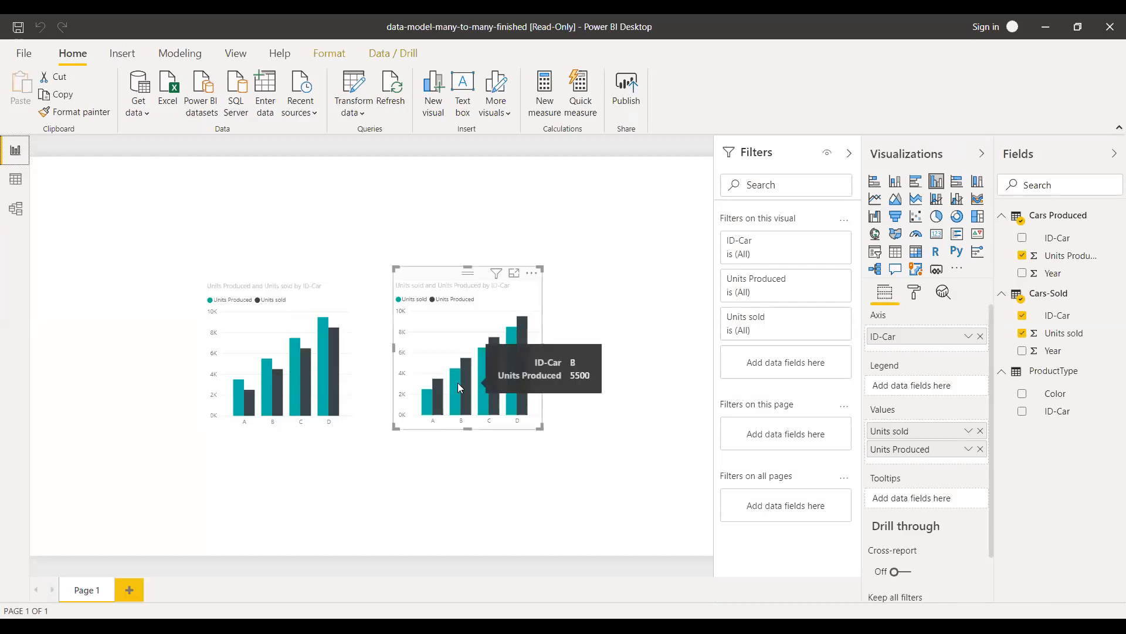
mouse_move(460, 388)
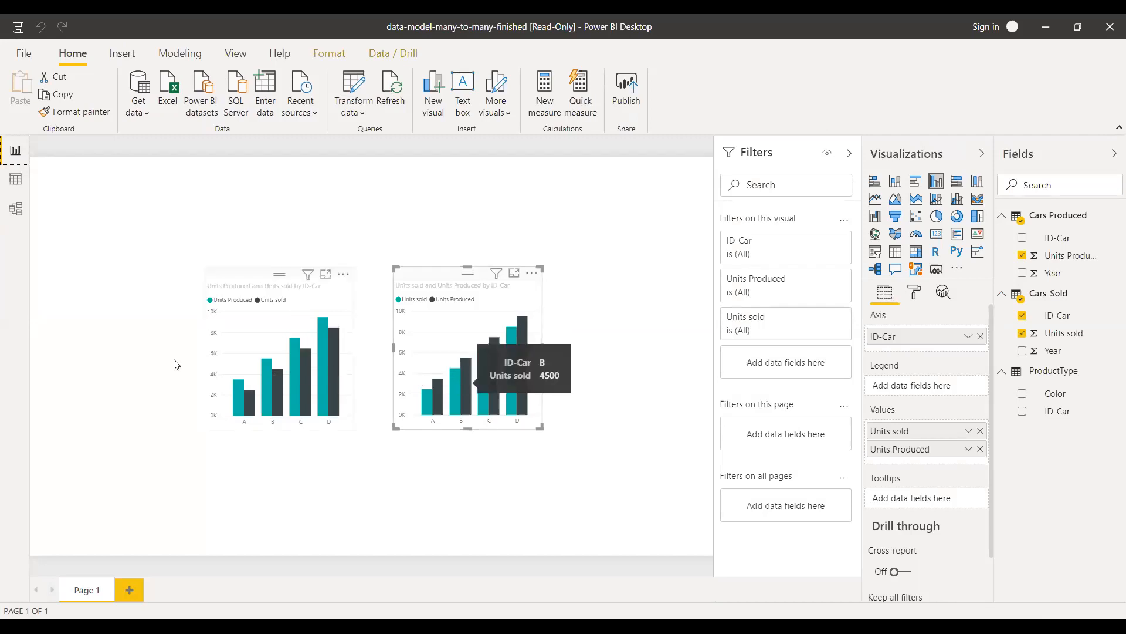
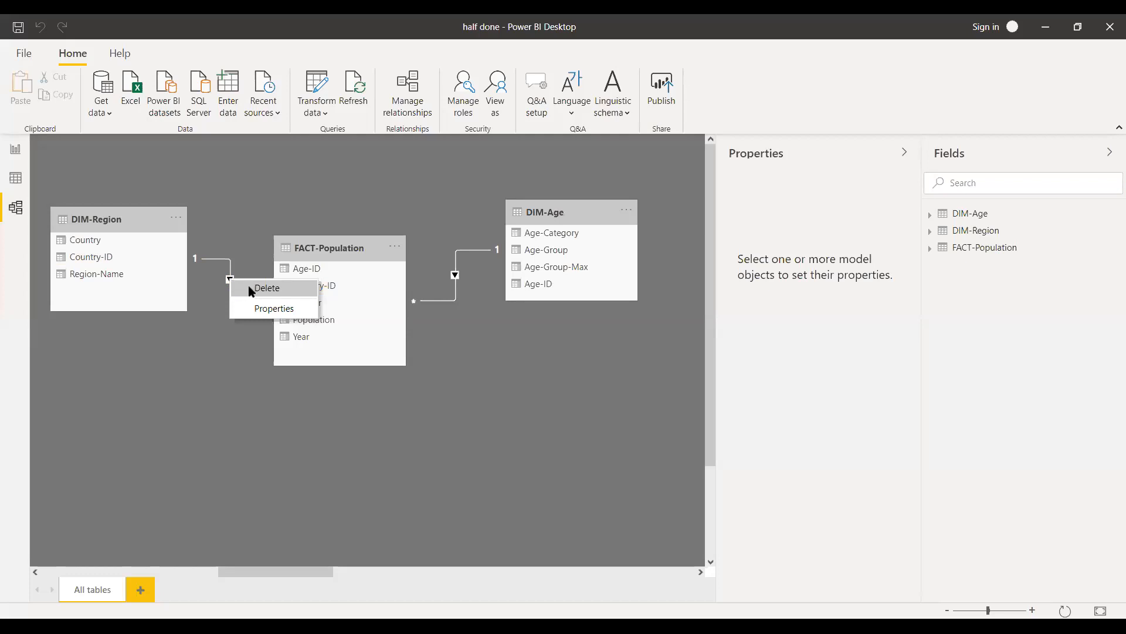
Start deleting the relationship between DIM-Region and FACT-Population, and cancel the deletion
left_click(266, 291)
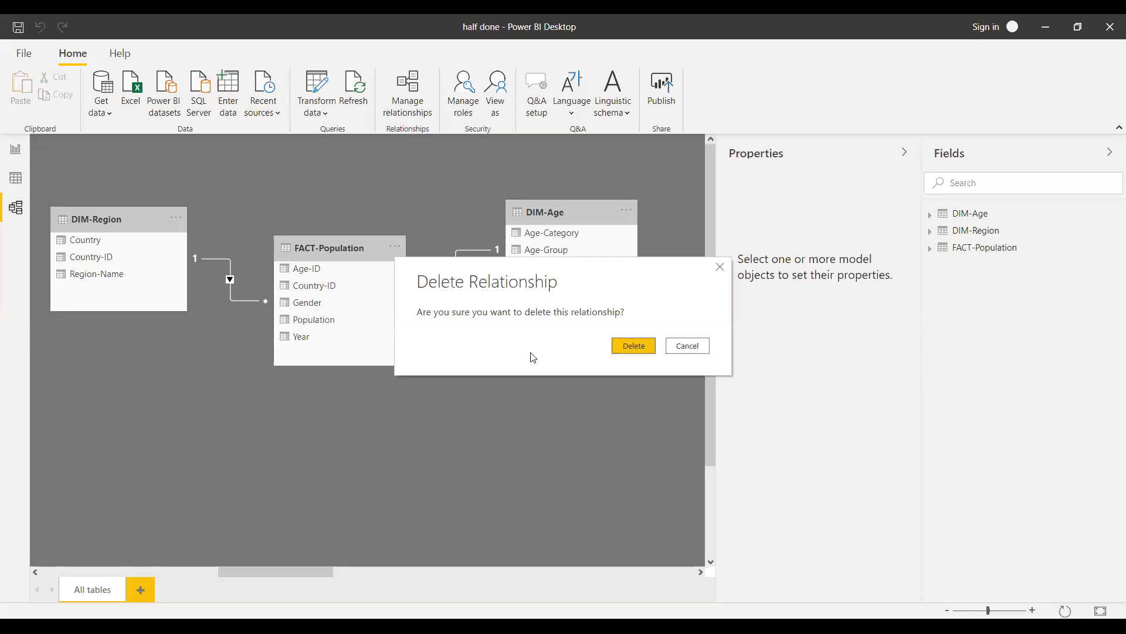
left_click(700, 346)
Open the properties of the DIM-Region–FACT-Population relationship and make it inactive
left_click(230, 280)
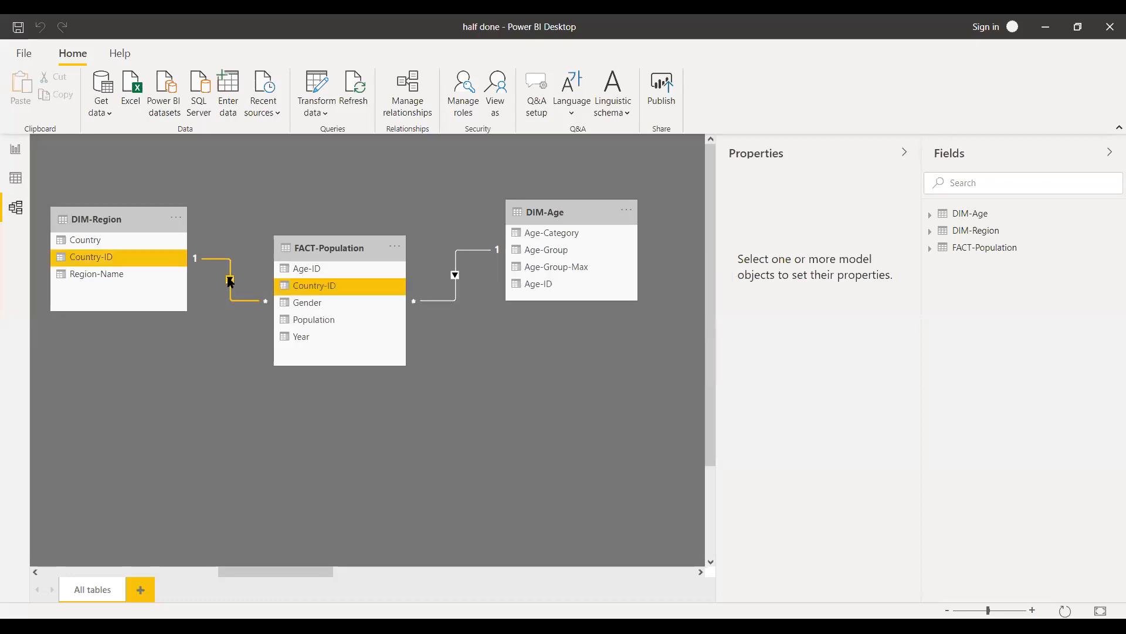
right_click(230, 281)
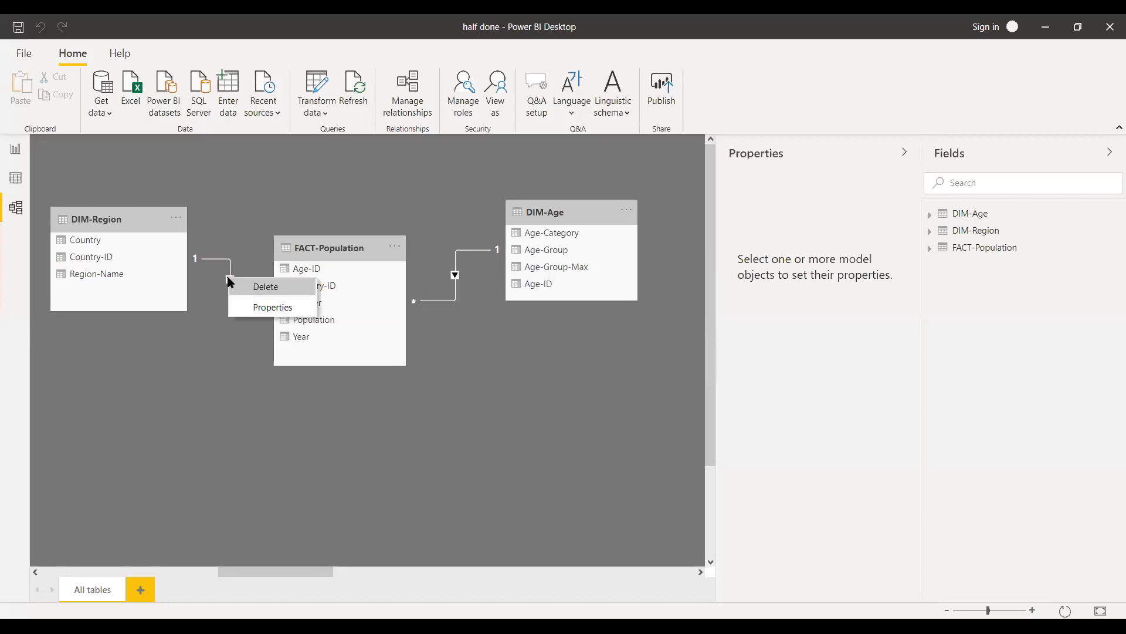
left_click(287, 310)
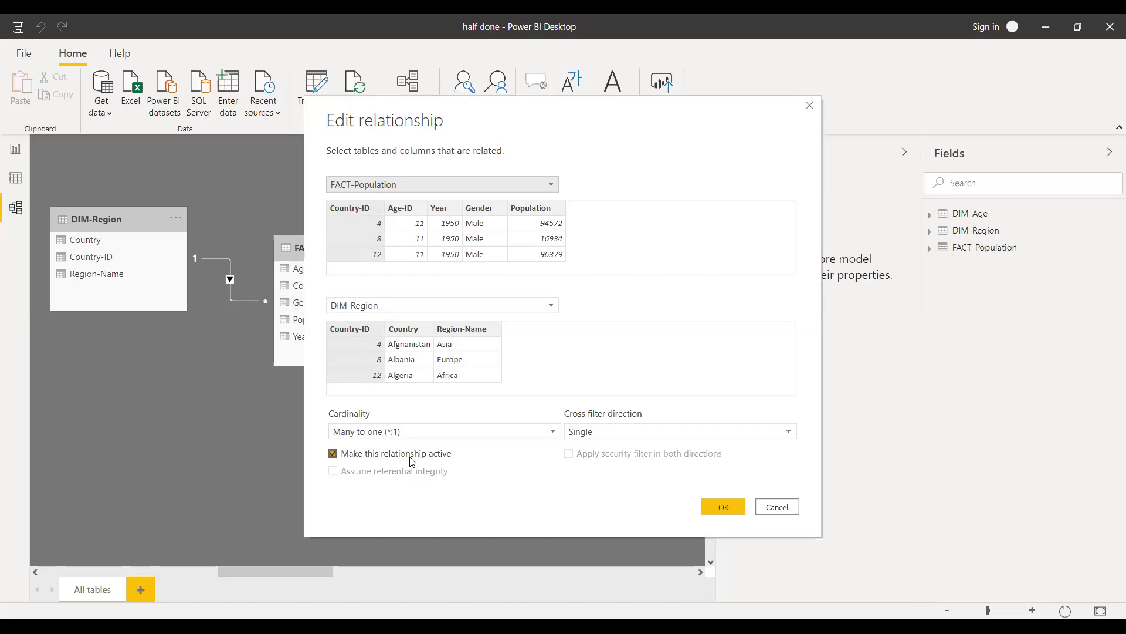
left_click(333, 455)
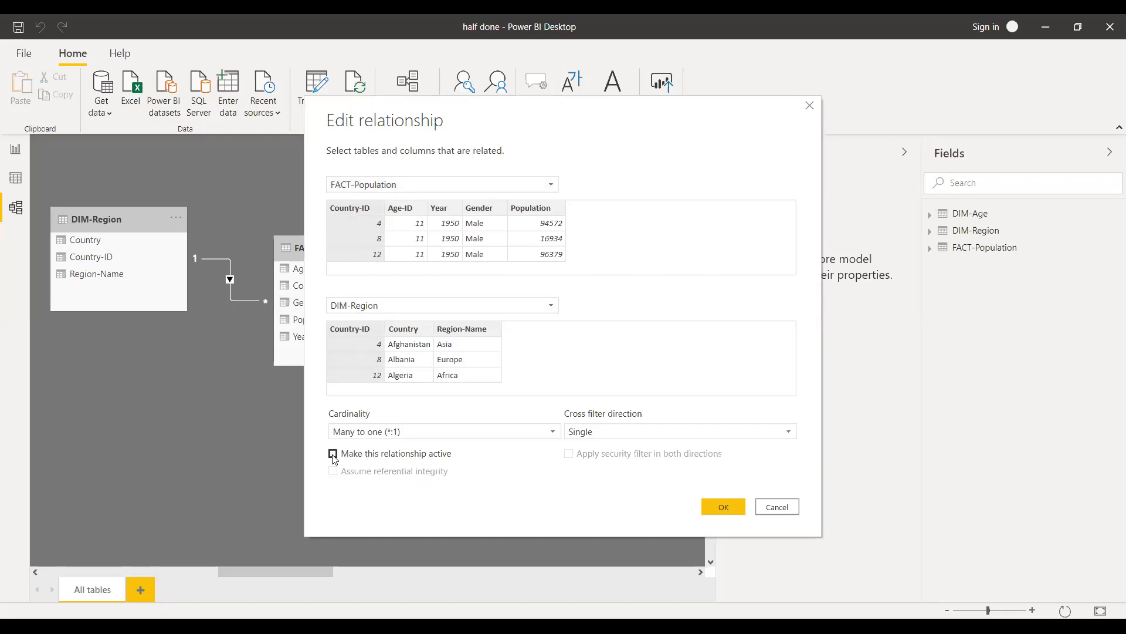
left_click(723, 507)
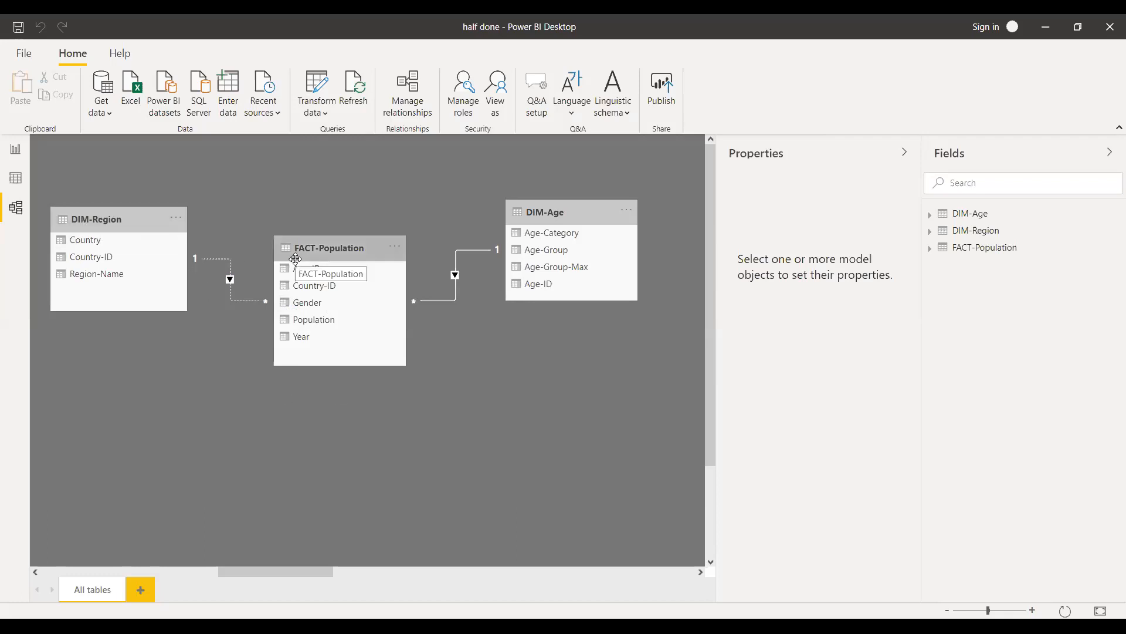
Make the DIM-Region–FACT-Population relationship active again in its properties
double_click(232, 284)
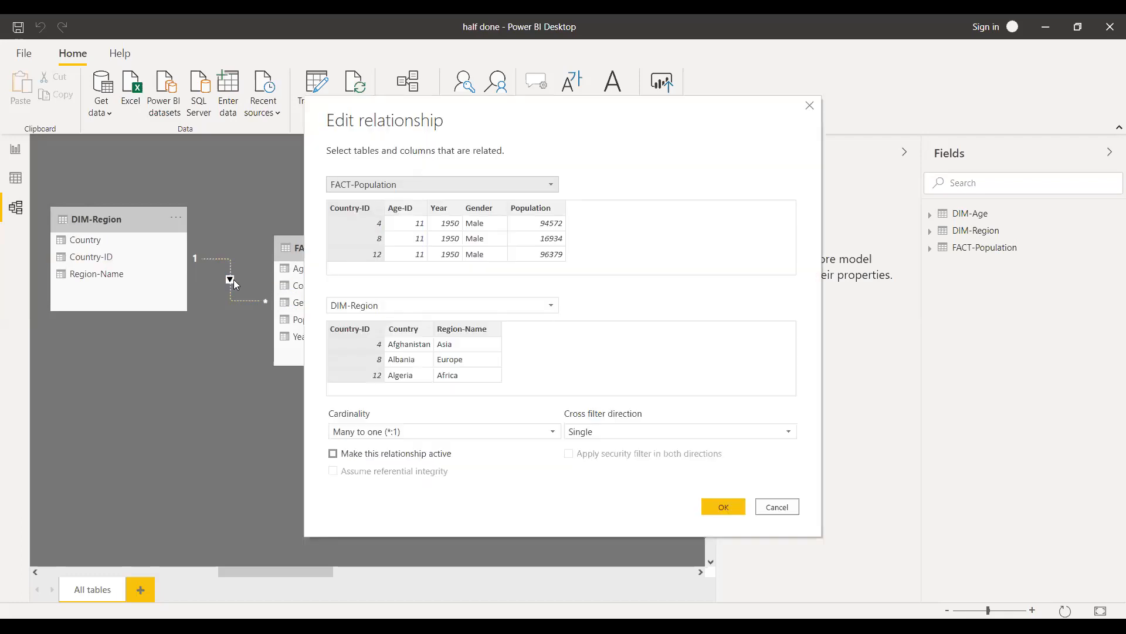
left_click(333, 454)
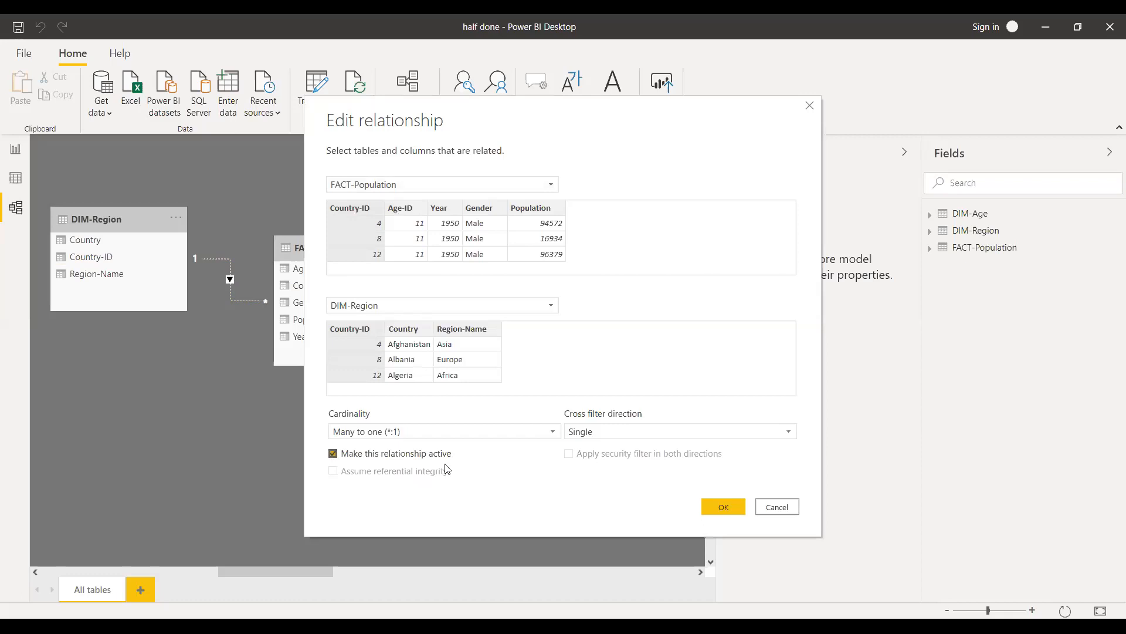
left_click(725, 506)
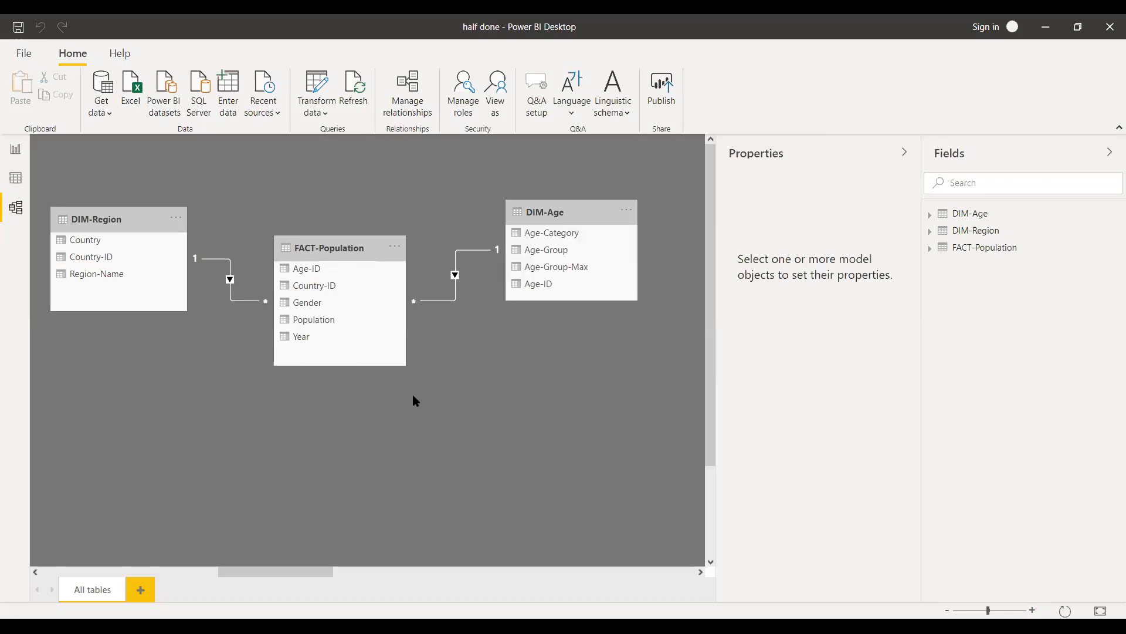
Deactivate the relationship between FACT-Population (Country-ID) and DIM-Region (Country-ID) through Manage relationships
left_click(406, 109)
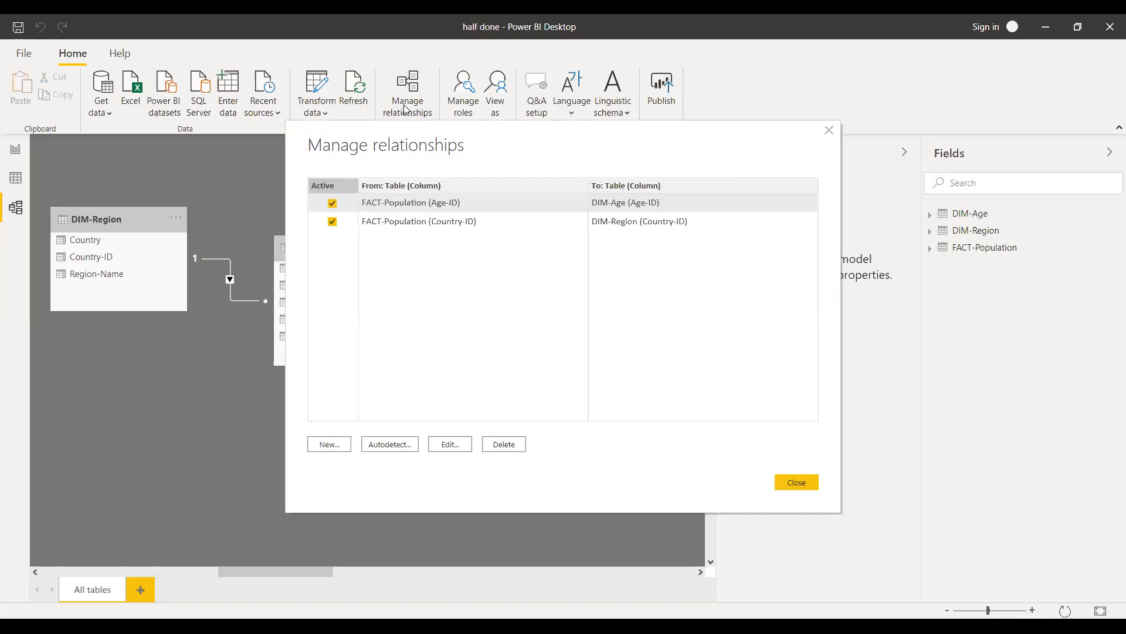
left_click(332, 223)
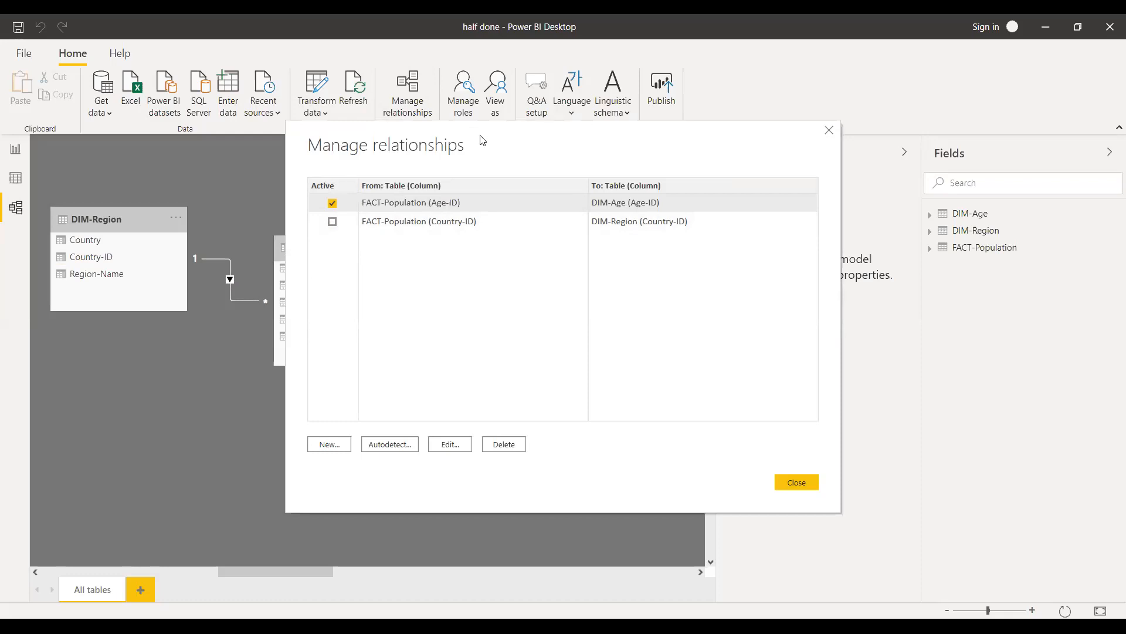
left_click_drag(482, 139, 779, 181)
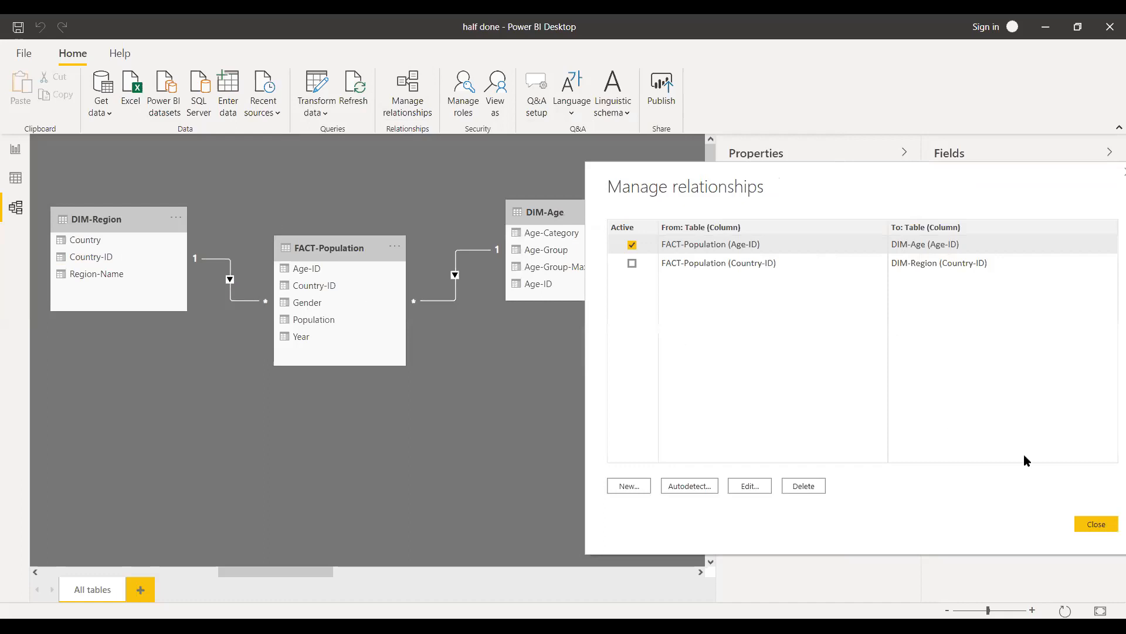
left_click(1105, 528)
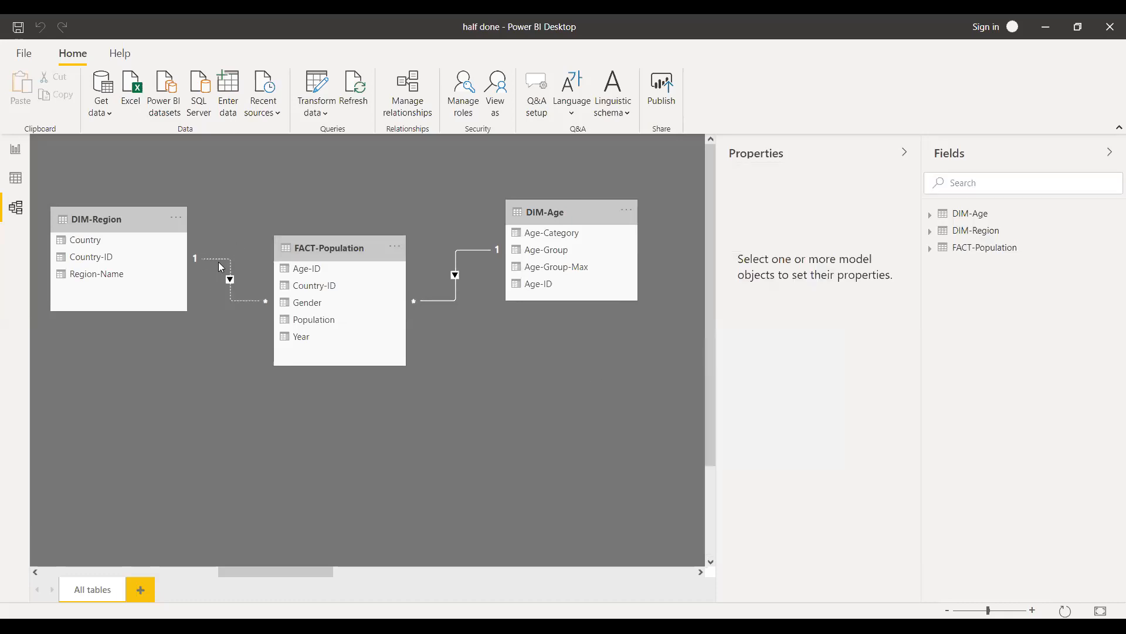
Reactivate the FACT-Population (Country-ID) to DIM-Region (Country-ID) relationship through Manage relationships
left_click(250, 298)
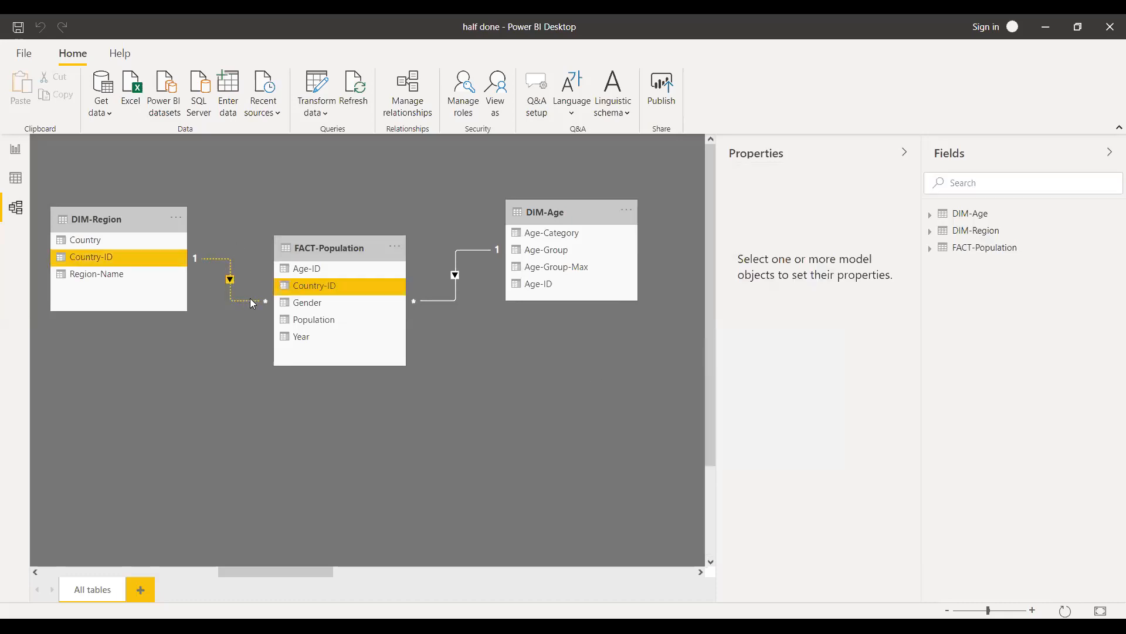
left_click(407, 110)
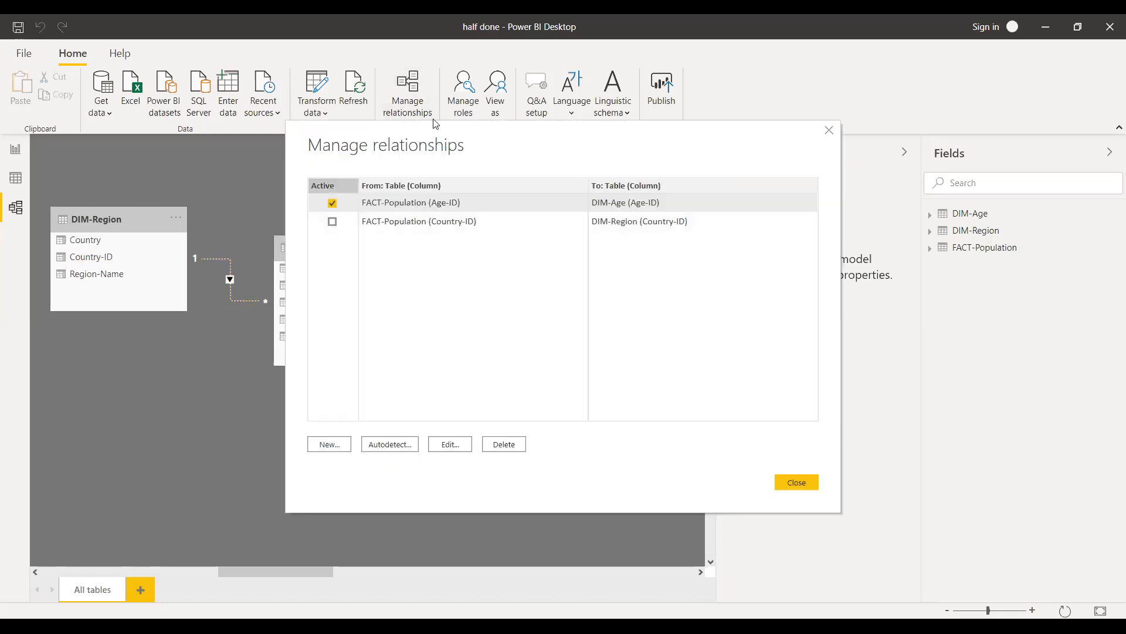
left_click(332, 222)
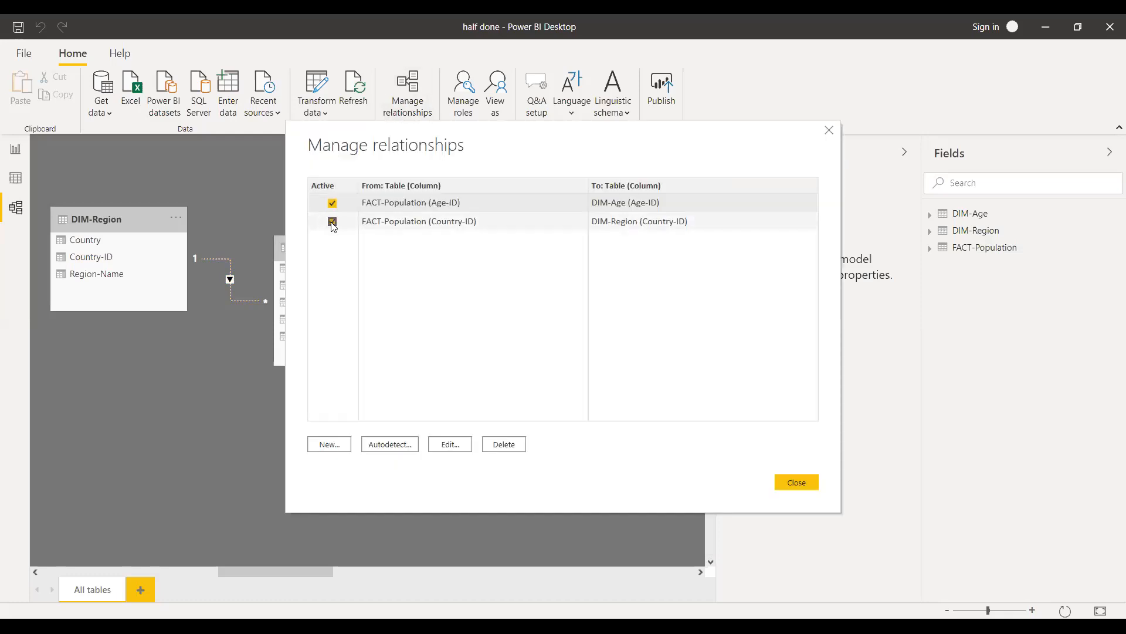
left_click(790, 489)
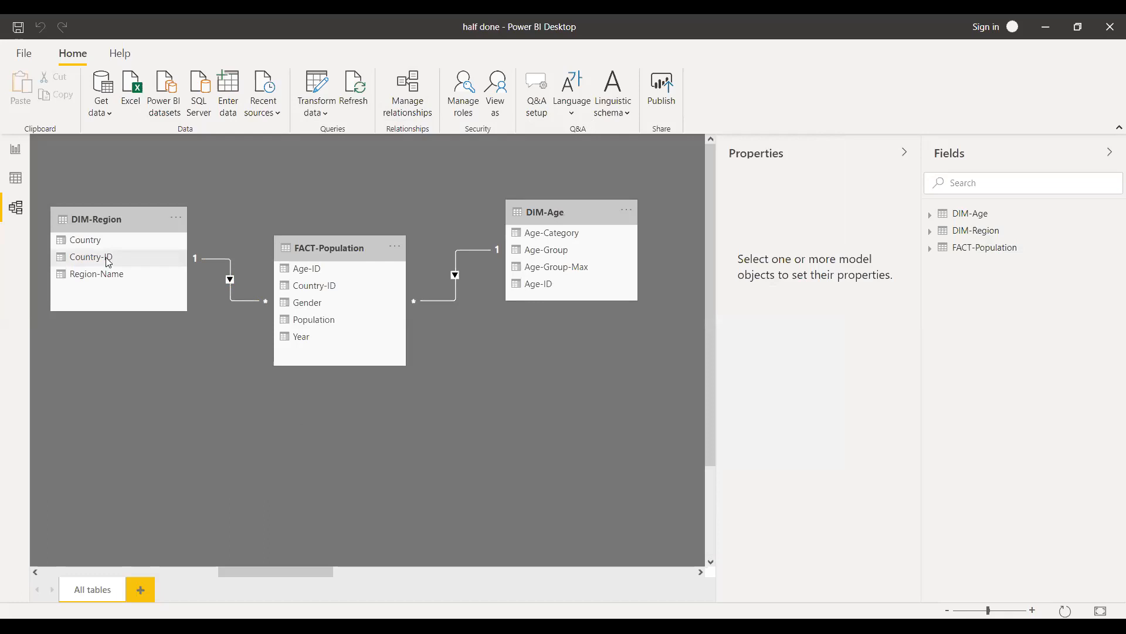
Create a second relationship from Country-ID in DIM-Region to Age-ID in FACT-Population, and delete that relationship
left_click_drag(108, 262, 324, 275)
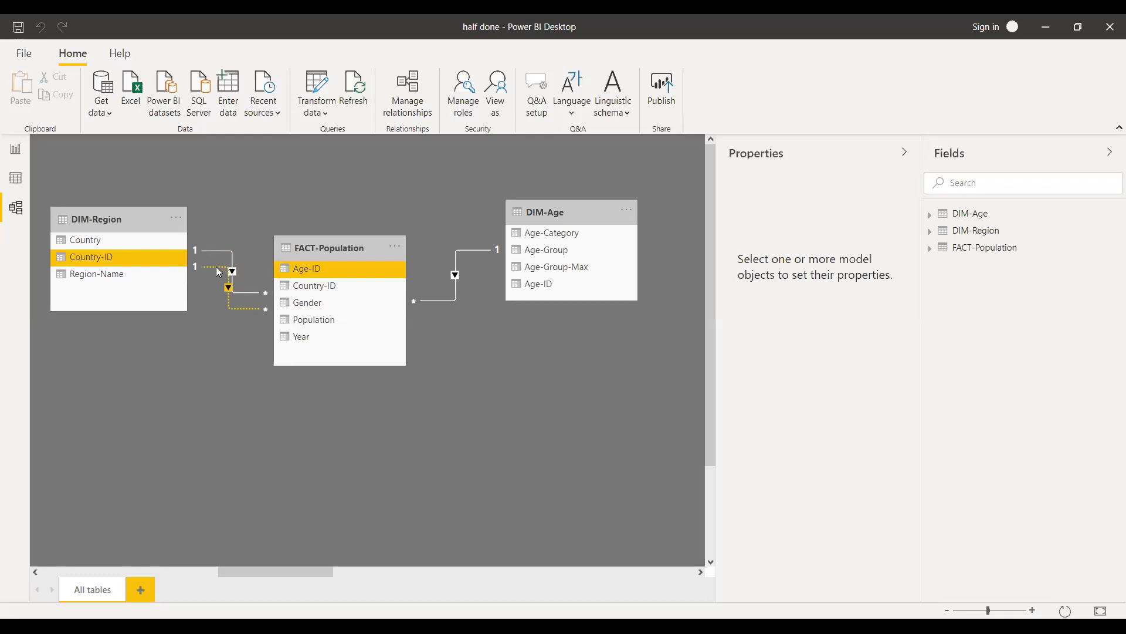
right_click(217, 266)
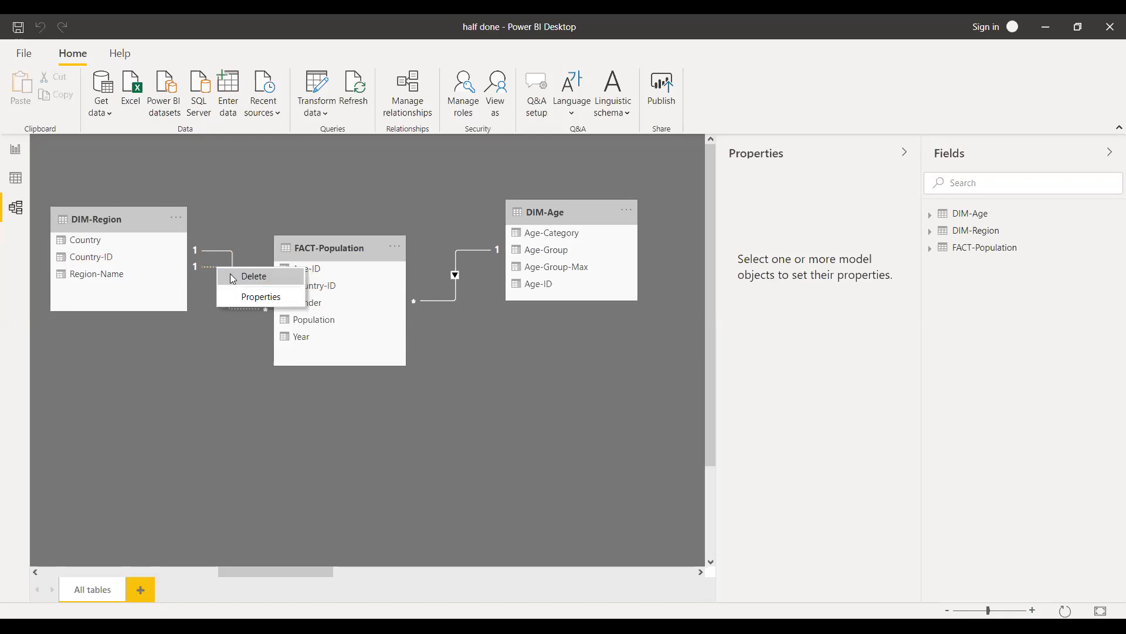
left_click(233, 278)
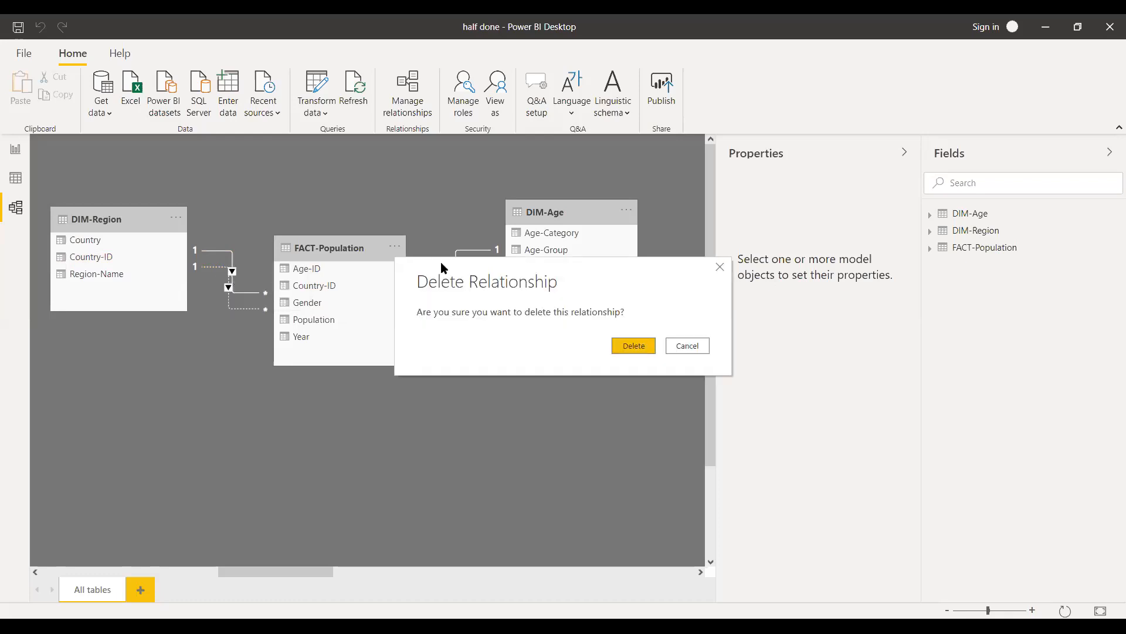
left_click(651, 346)
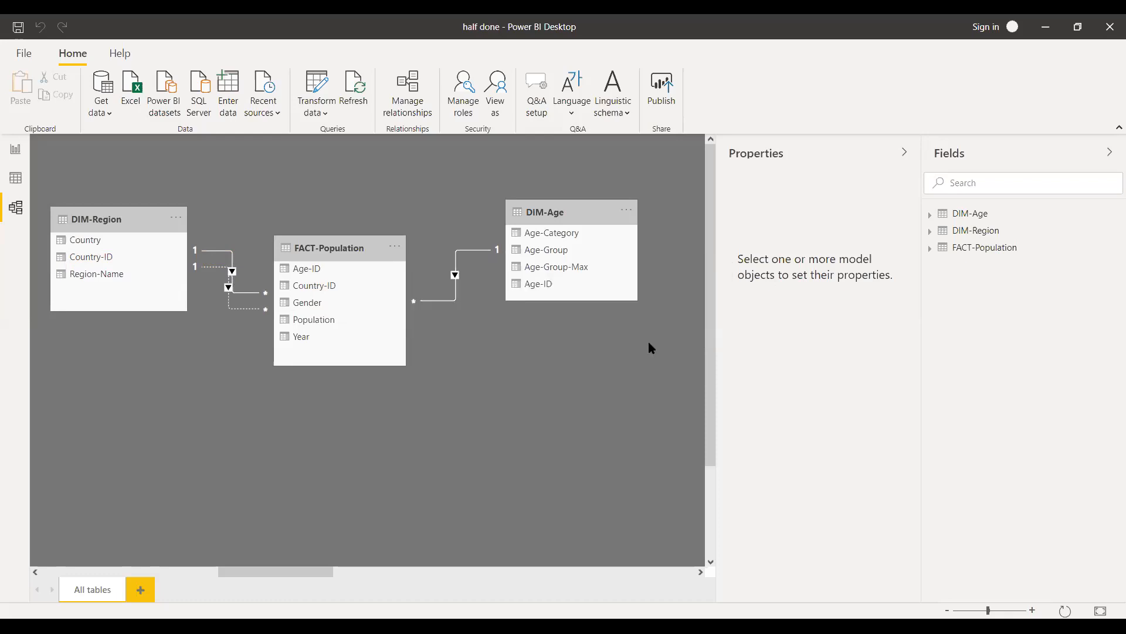